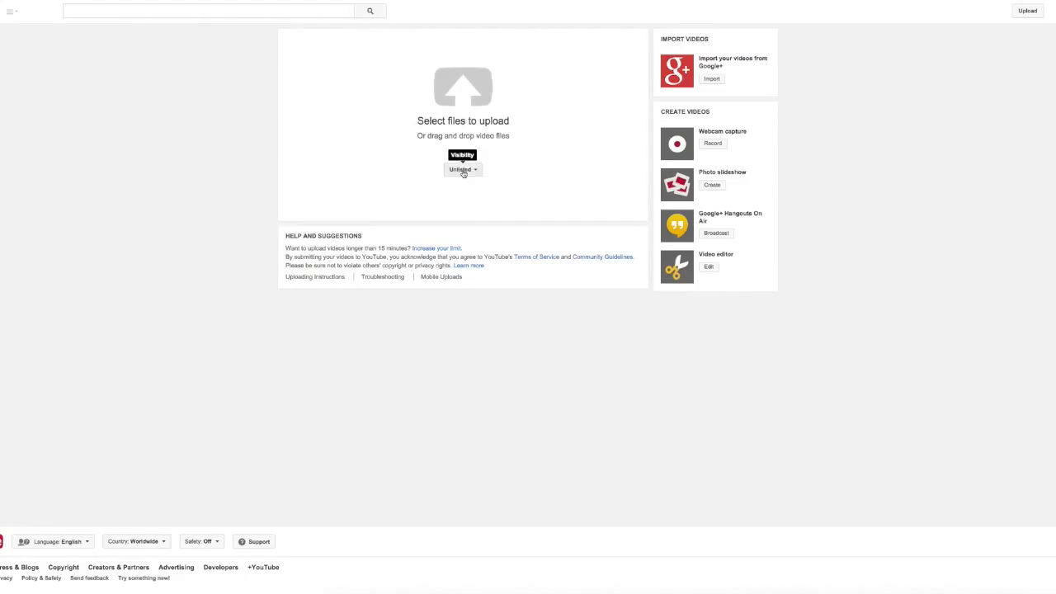
Keep the new upload's privacy at Unlisted, then start choosing the video file.
{"action": "left_click", "coordinate": [463, 172]}
{"action": "left_click", "coordinate": [479, 200]}
{"action": "left_click", "coordinate": [455, 95]}
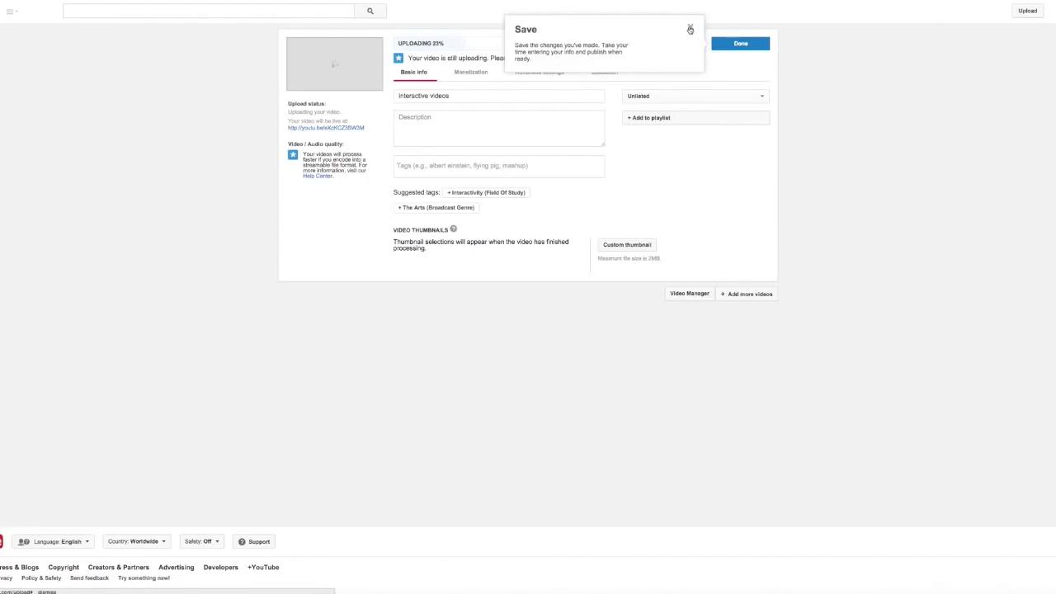
Replace the video's title with 'Making and Interactive Video'.
{"action": "left_click", "coordinate": [691, 29]}
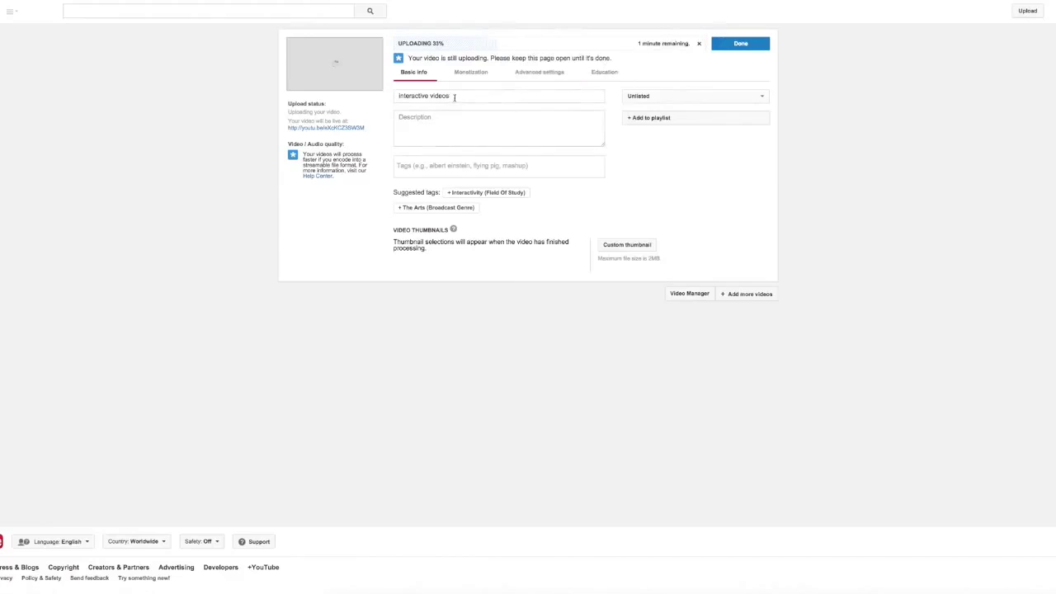
{"action": "left_click_drag", "start_coordinate": [453, 97], "coordinate": [386, 96]}
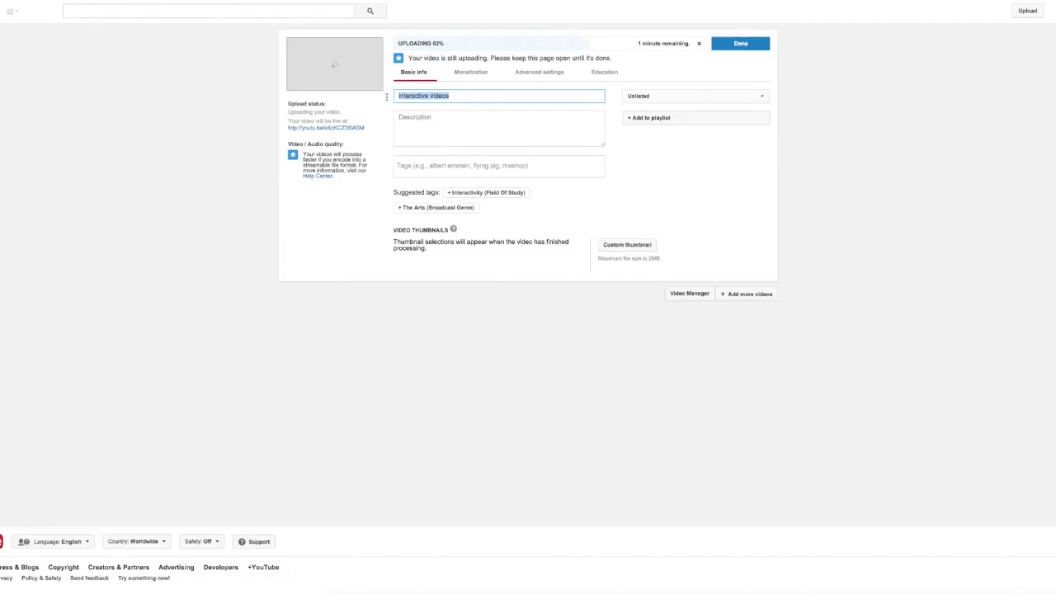
{"action": "type", "text": "Mak"}
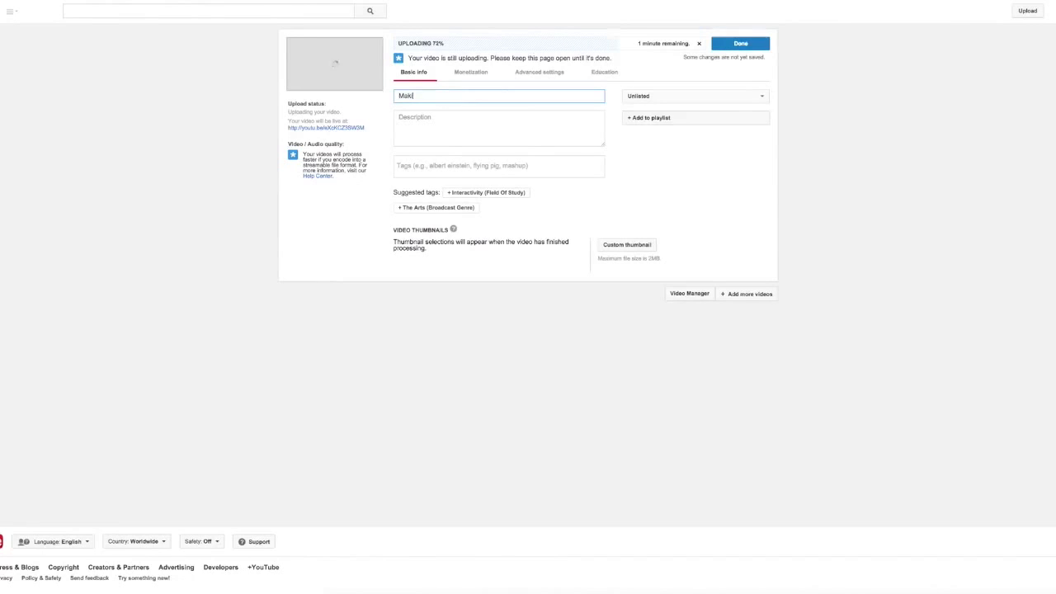
{"action": "type", "text": "ing and IN"}
{"action": "key", "text": "BackSpace"}
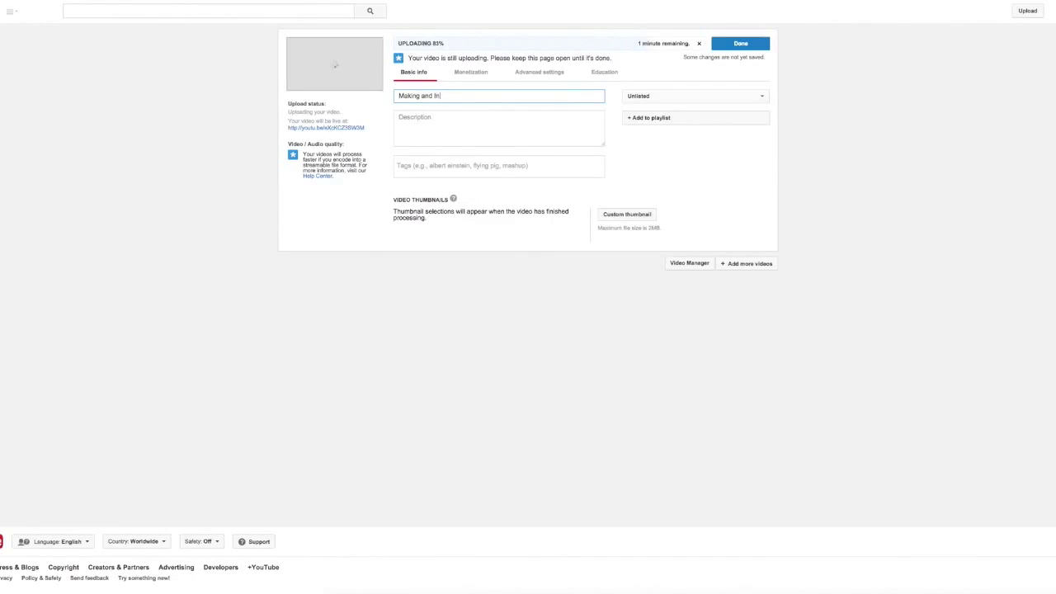
{"action": "type", "text": "nteractive Video"}
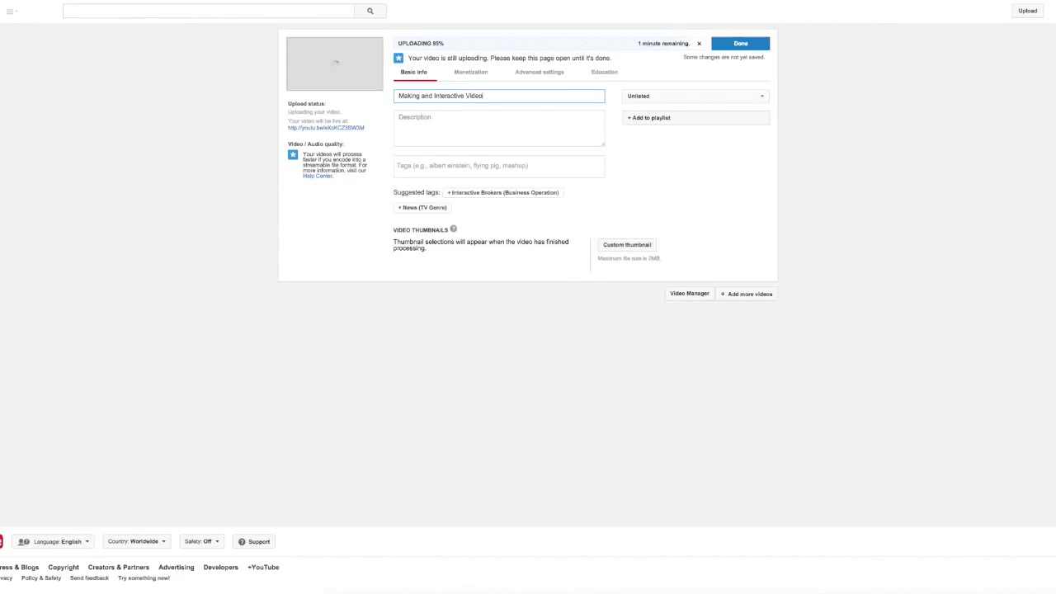
Keep the video Unlisted, leave it out of every playlist, and save its details.
{"action": "left_click", "coordinate": [675, 98]}
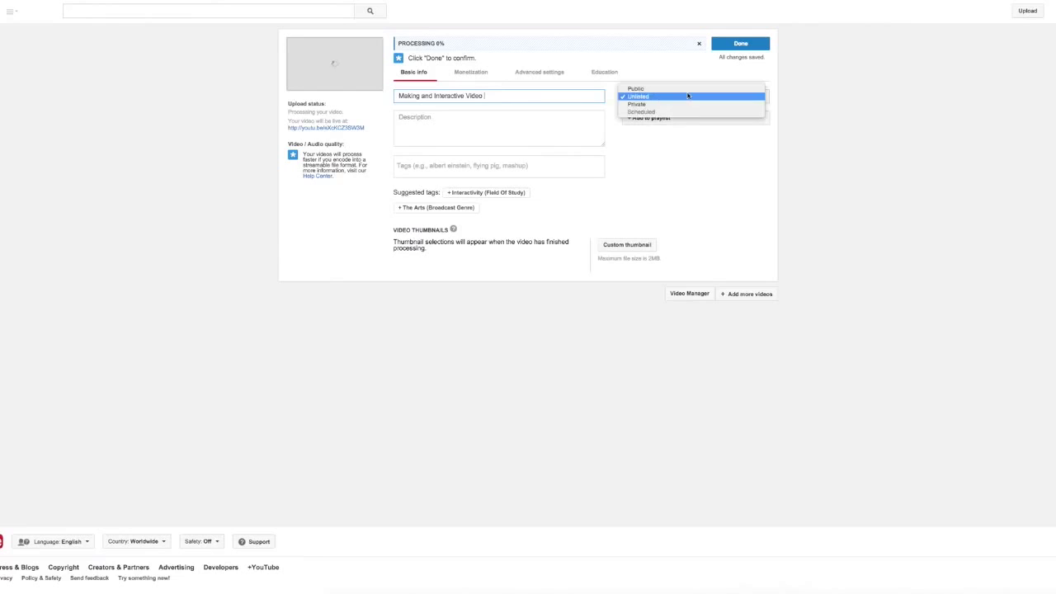
{"action": "left_click", "coordinate": [680, 96]}
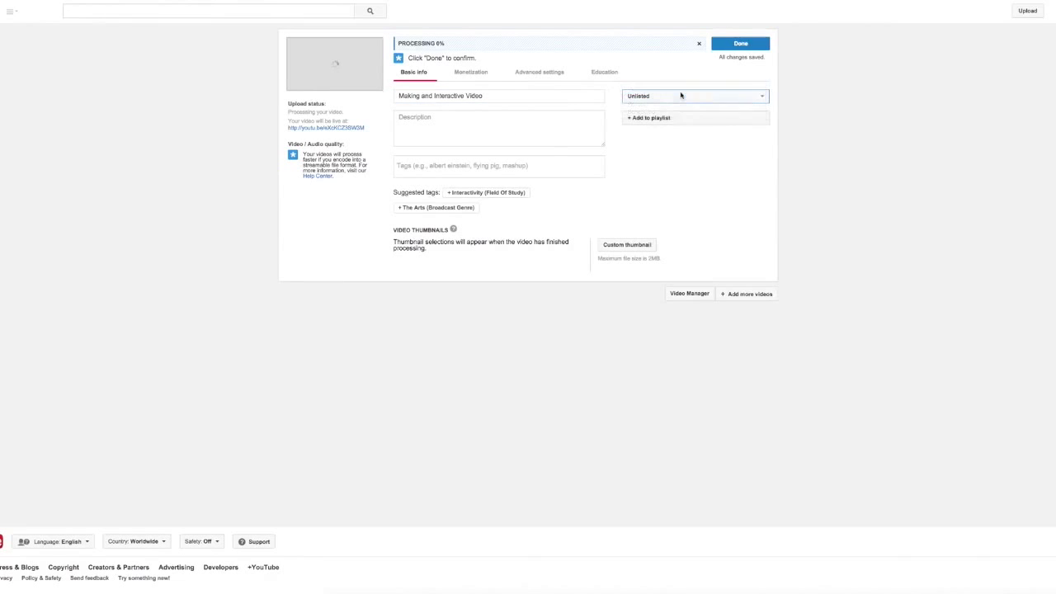
{"action": "left_click", "coordinate": [674, 119]}
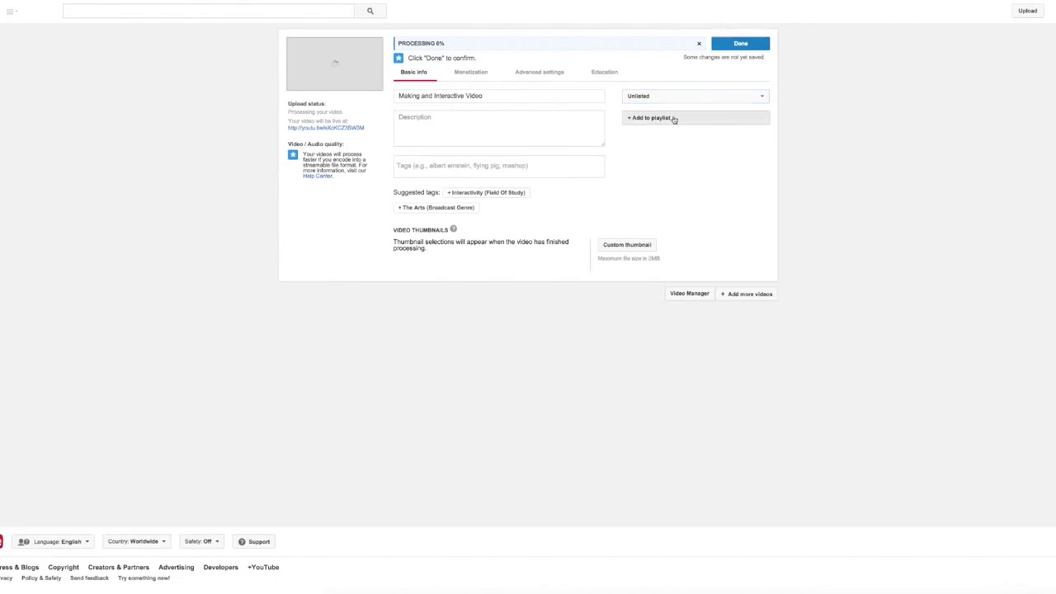
{"action": "scroll", "coordinate": [670, 136], "scroll_direction": "down", "scroll_amount": 5}
{"action": "scroll", "coordinate": [667, 141], "scroll_direction": "down", "scroll_amount": 3}
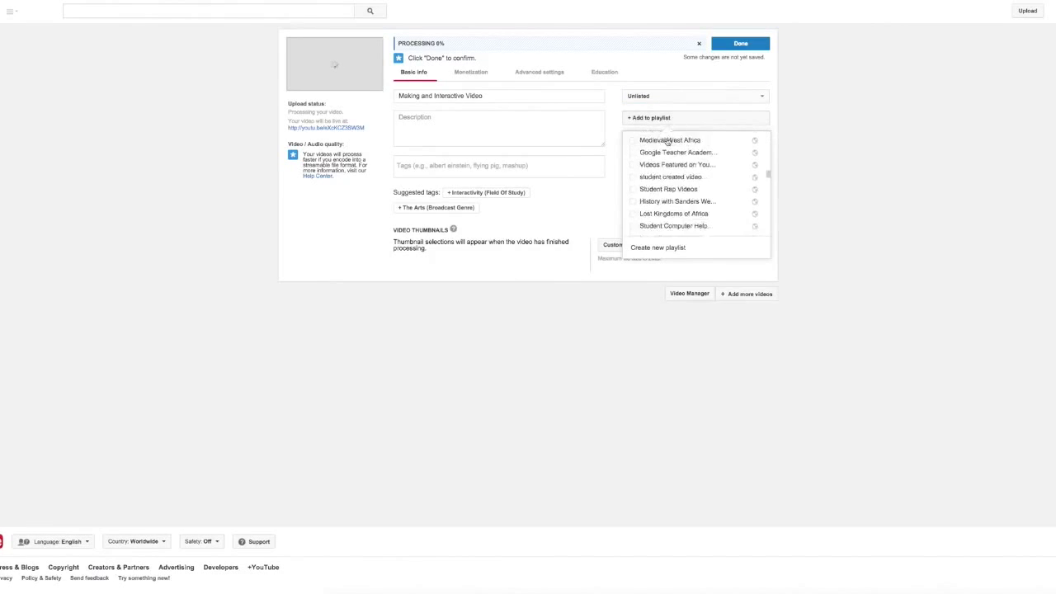
{"action": "scroll", "coordinate": [667, 141], "scroll_direction": "down", "scroll_amount": 3}
{"action": "scroll", "coordinate": [676, 148], "scroll_direction": "up", "scroll_amount": 5}
{"action": "left_click", "coordinate": [789, 73]}
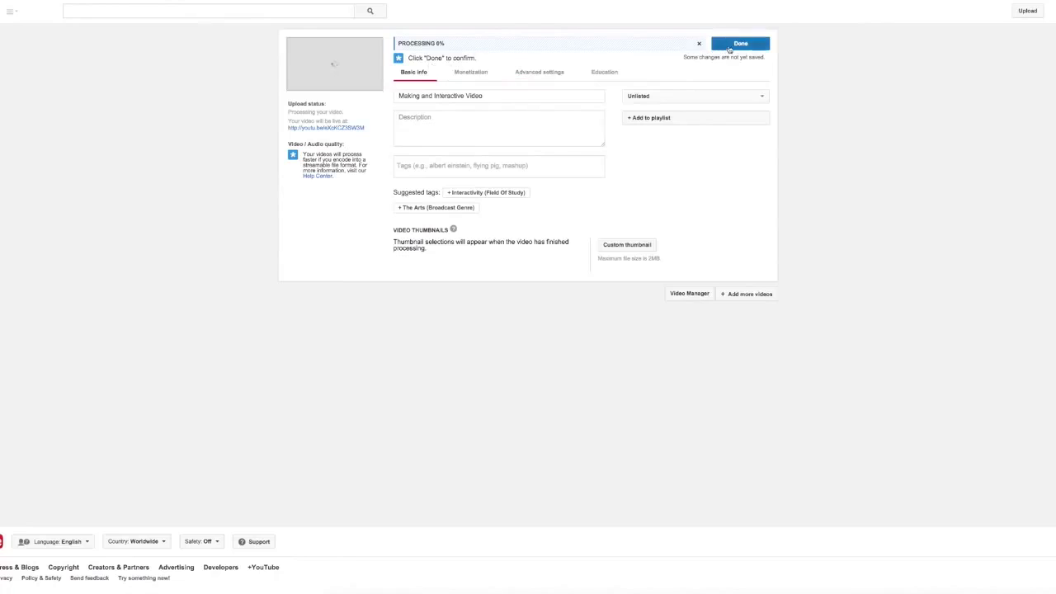
{"action": "left_click", "coordinate": [729, 48]}
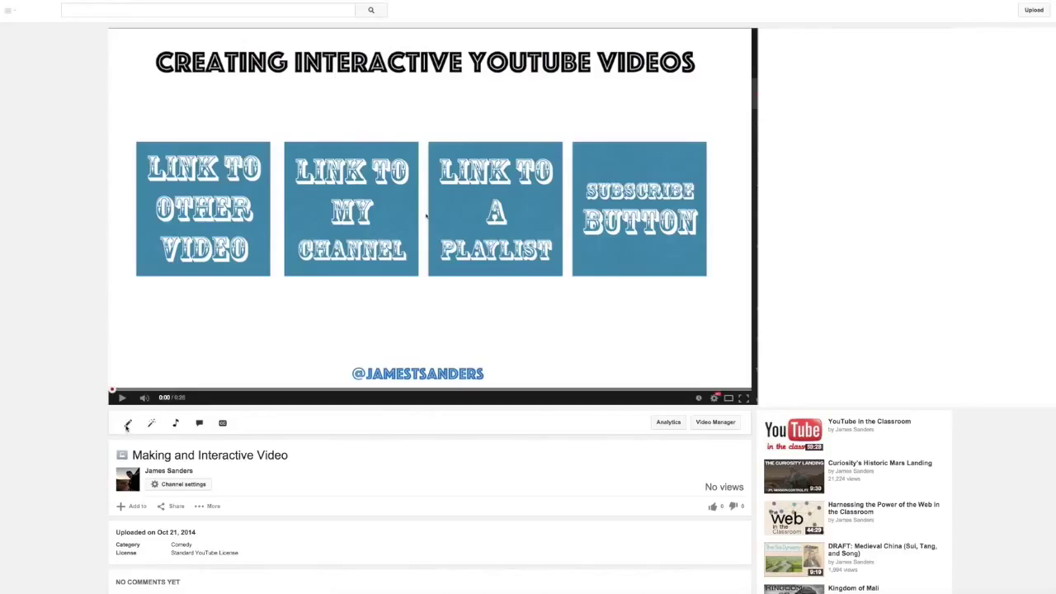
In the video's Info and Settings, set the first frame as the thumbnail, then view Description and Tags.
{"action": "left_click", "coordinate": [128, 427]}
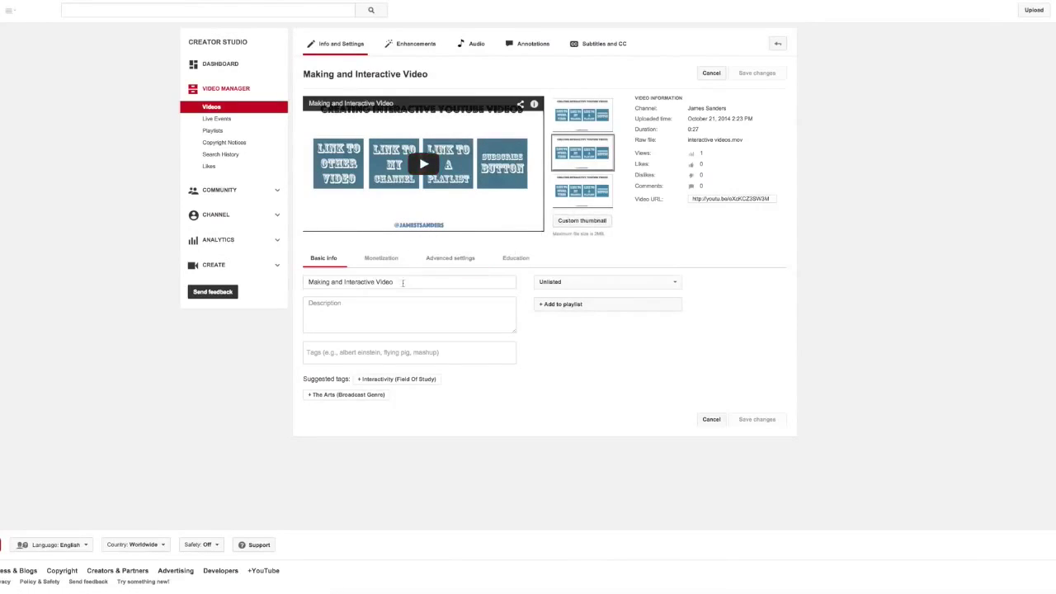
{"action": "left_click", "coordinate": [582, 191]}
{"action": "left_click", "coordinate": [580, 119]}
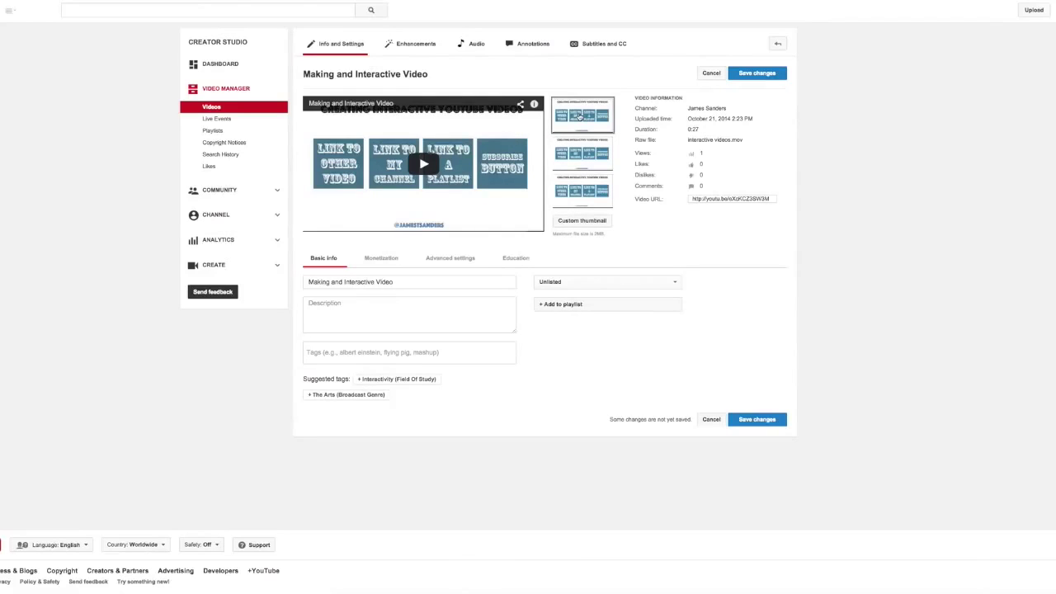
{"action": "left_click", "coordinate": [318, 312]}
{"action": "left_click", "coordinate": [324, 352]}
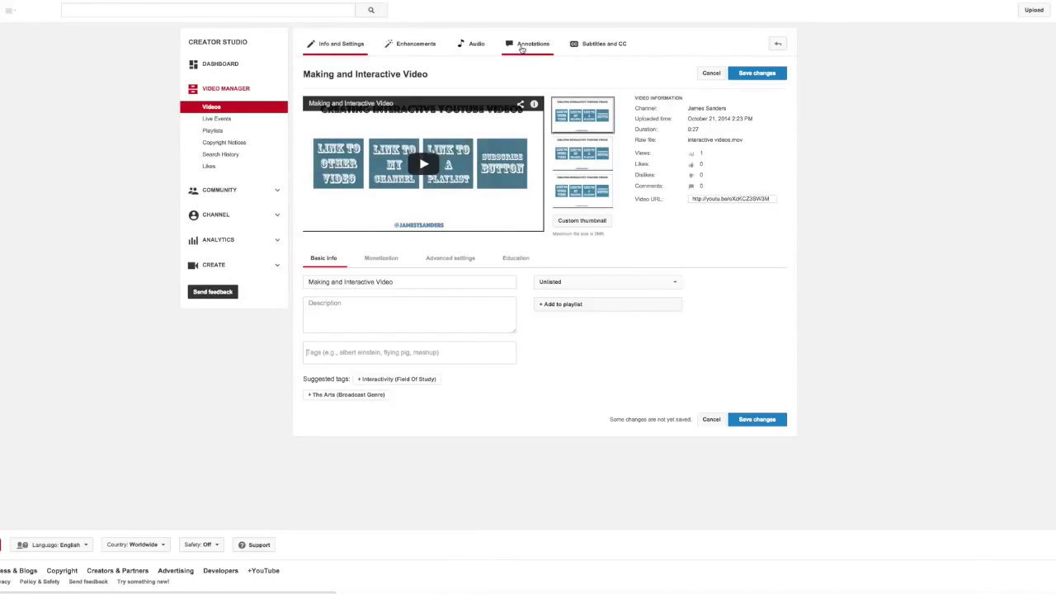
{"action": "left_click", "coordinate": [521, 48]}
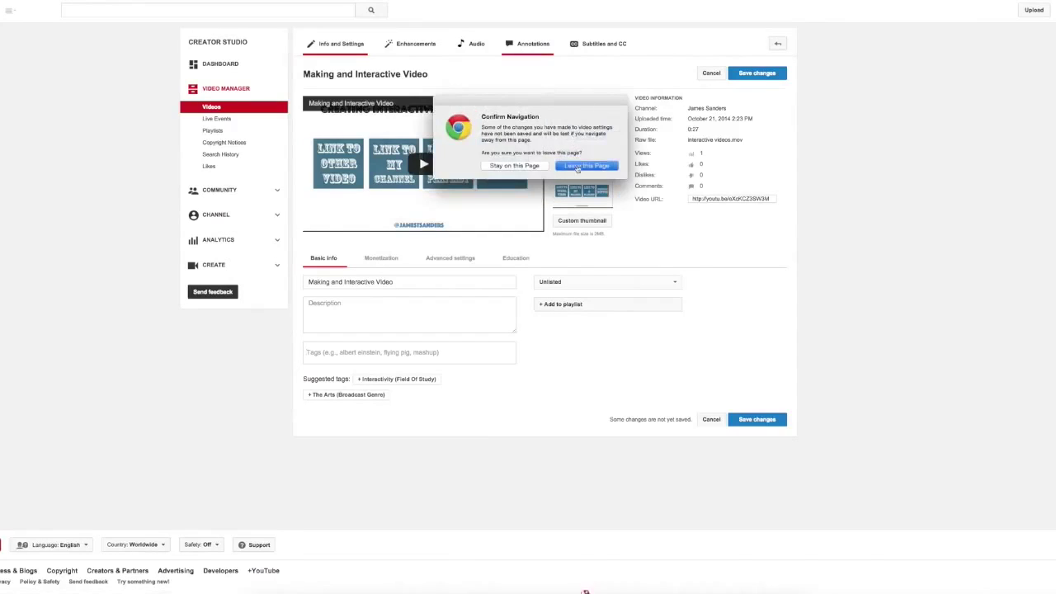
Discard the unsaved settings changes and open the annotations editor's list of annotation types.
{"action": "left_click", "coordinate": [578, 166]}
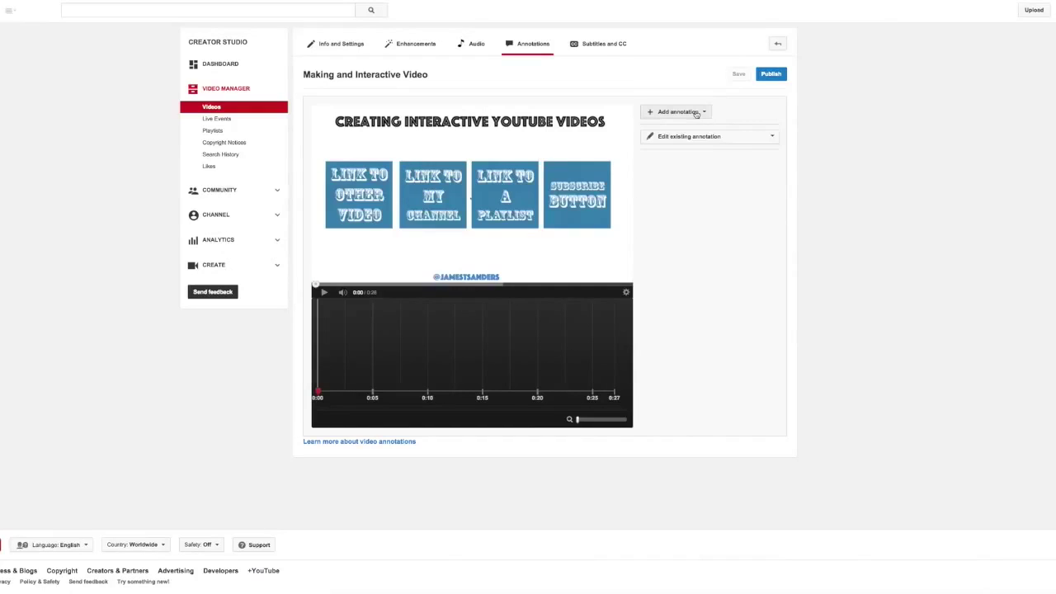
{"action": "left_click", "coordinate": [696, 115]}
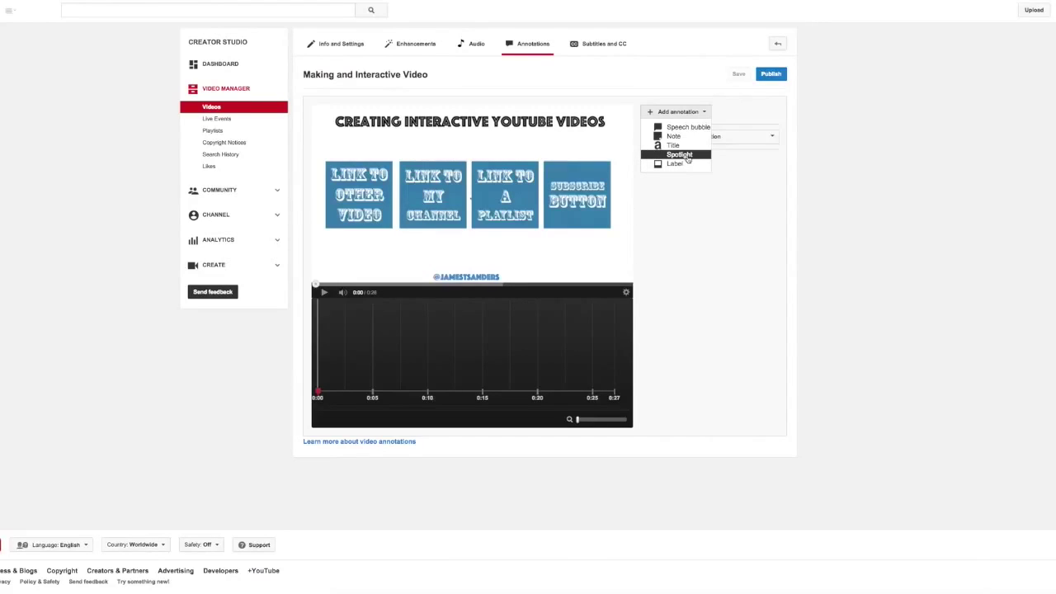
Add a Spotlight annotation over the video, timed 0:00 to 0:03.
{"action": "left_click", "coordinate": [685, 156]}
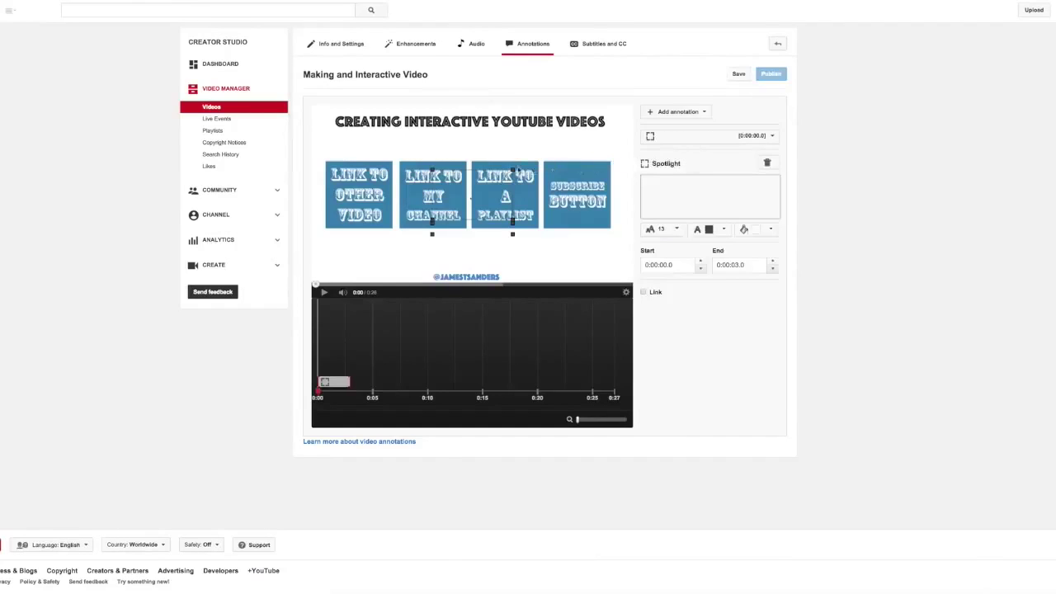
Move and resize the spotlight so it frames the 'Link to Other Video' tile.
{"action": "mouse_move", "coordinate": [493, 171]}
{"action": "left_mouse_down"}
{"action": "mouse_move", "coordinate": [485, 165]}
{"action": "mouse_move", "coordinate": [487, 176]}
{"action": "left_mouse_up"}
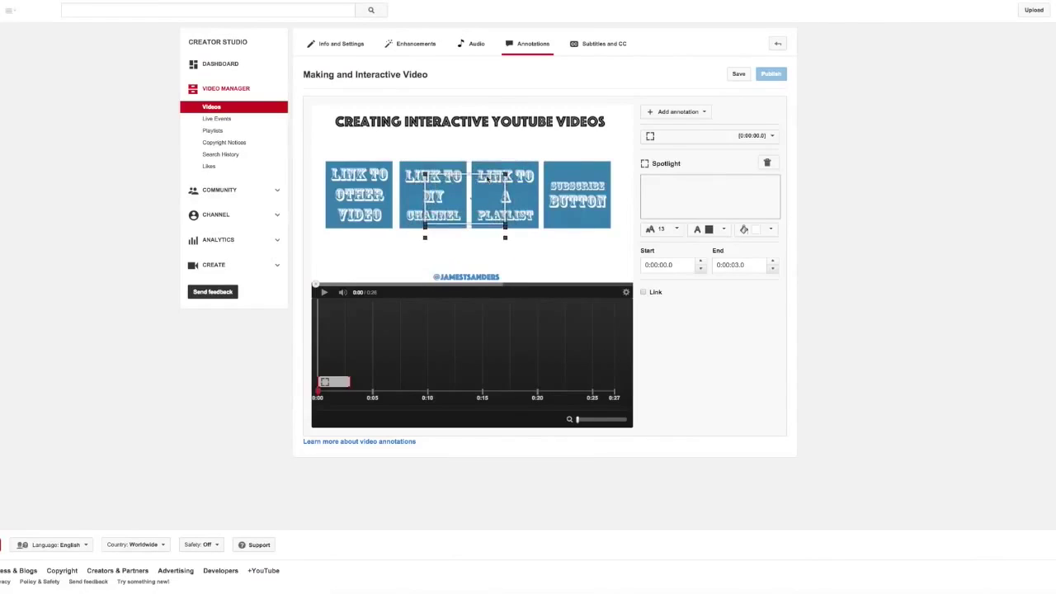
{"action": "left_click_drag", "start_coordinate": [487, 176], "coordinate": [507, 178]}
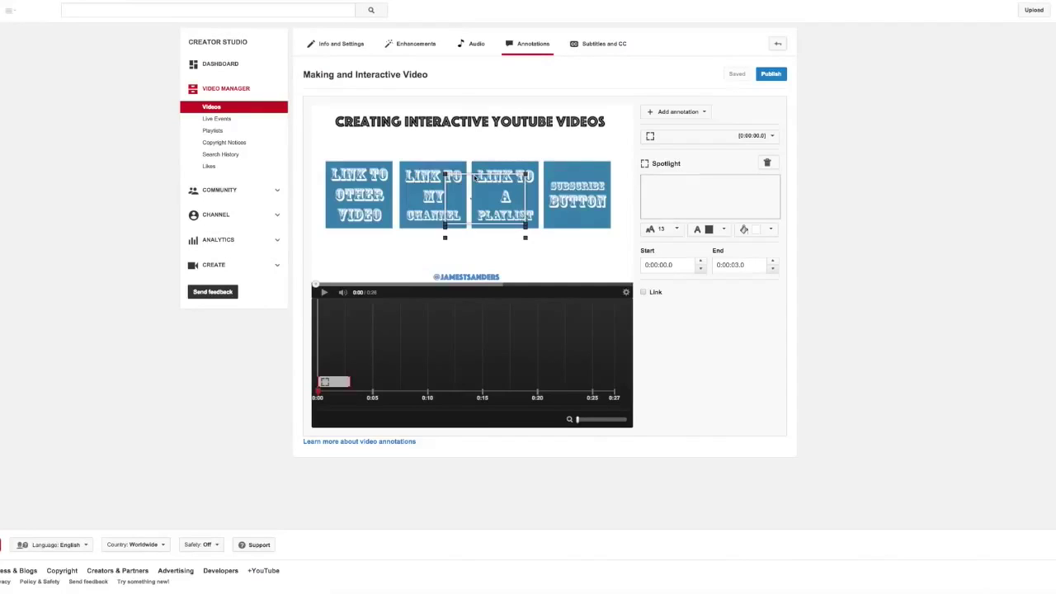
{"action": "mouse_move", "coordinate": [475, 177]}
{"action": "left_mouse_down"}
{"action": "mouse_move", "coordinate": [367, 169]}
{"action": "mouse_move", "coordinate": [439, 169]}
{"action": "mouse_move", "coordinate": [390, 198]}
{"action": "left_mouse_up"}
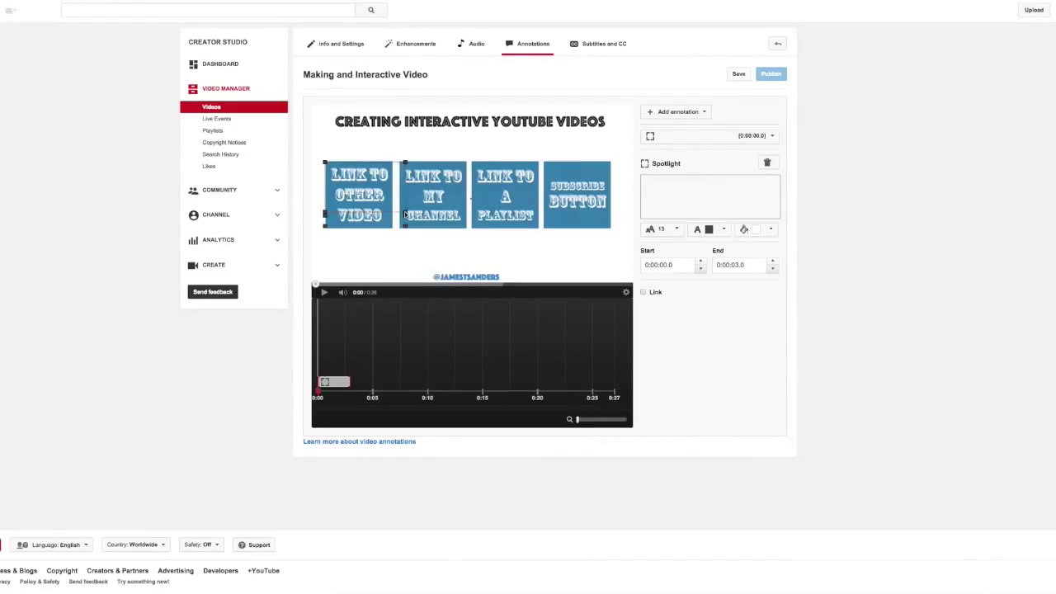
{"action": "left_click_drag", "start_coordinate": [405, 215], "coordinate": [394, 229]}
{"action": "left_click", "coordinate": [392, 232]}
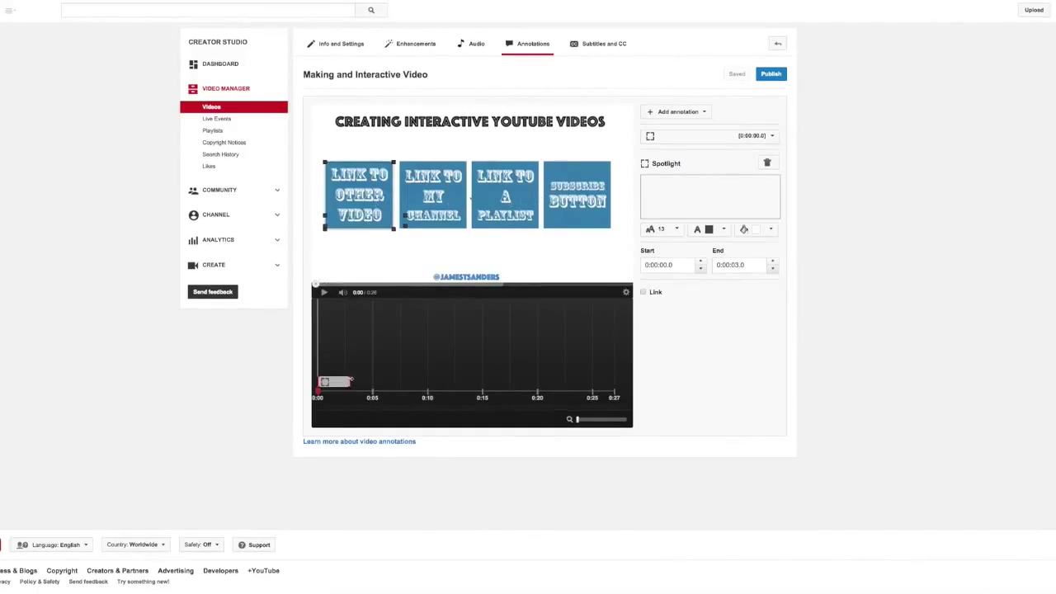
Stretch the first spotlight's timing to 0:00–0:27 and turn on its linking.
{"action": "left_click_drag", "start_coordinate": [349, 382], "coordinate": [612, 383]}
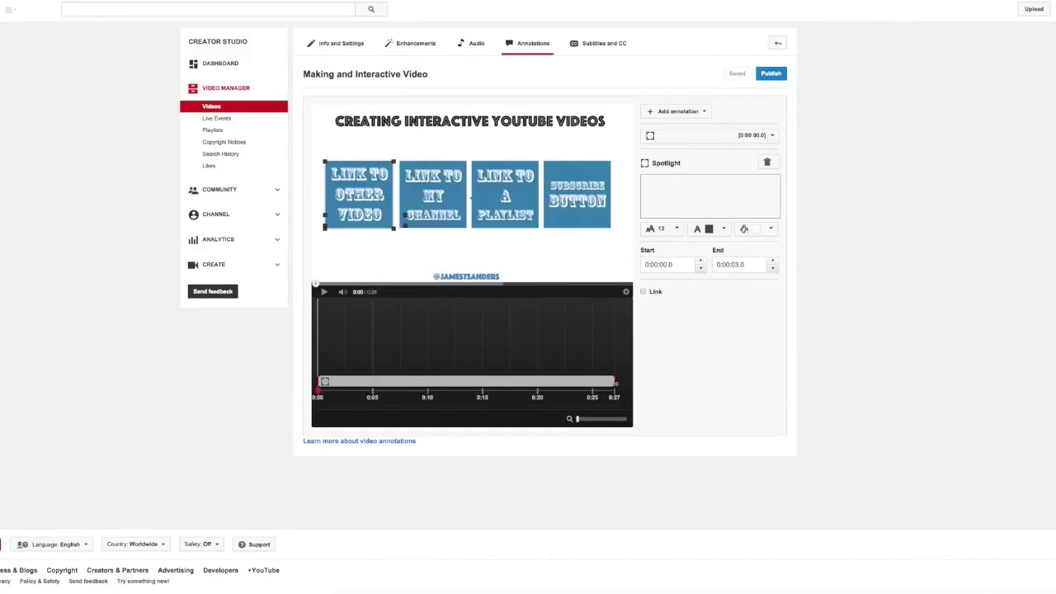
{"action": "left_click_drag", "start_coordinate": [615, 383], "coordinate": [485, 393]}
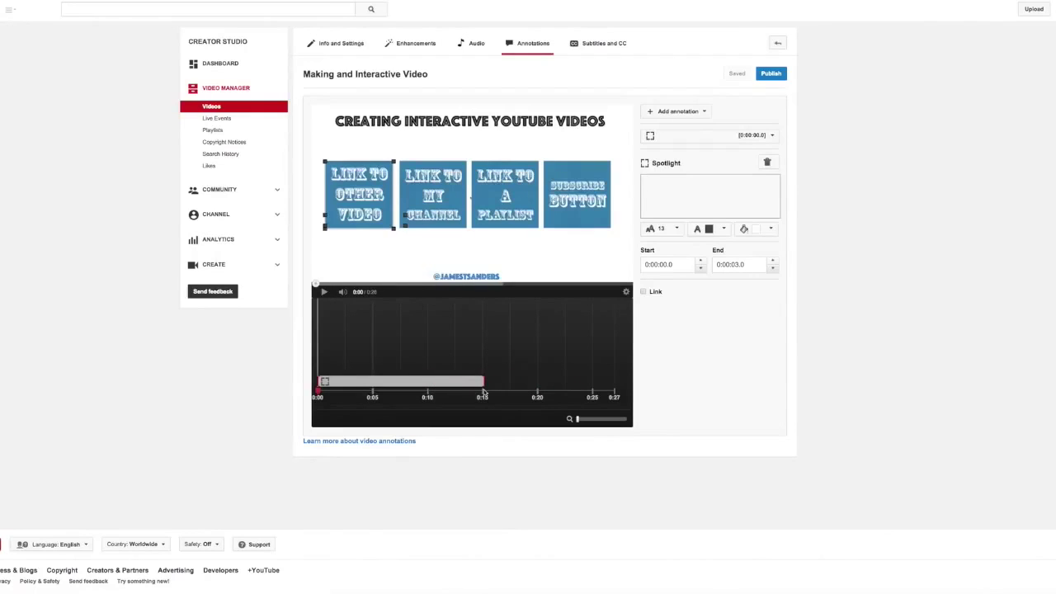
{"action": "left_click_drag", "start_coordinate": [484, 393], "coordinate": [623, 390]}
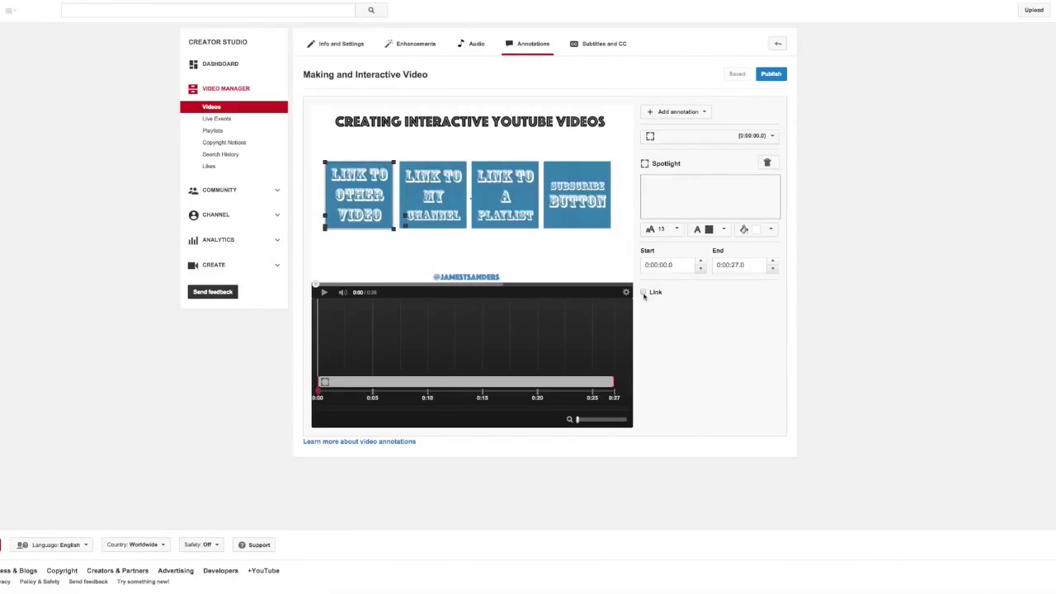
{"action": "left_click", "coordinate": [643, 293]}
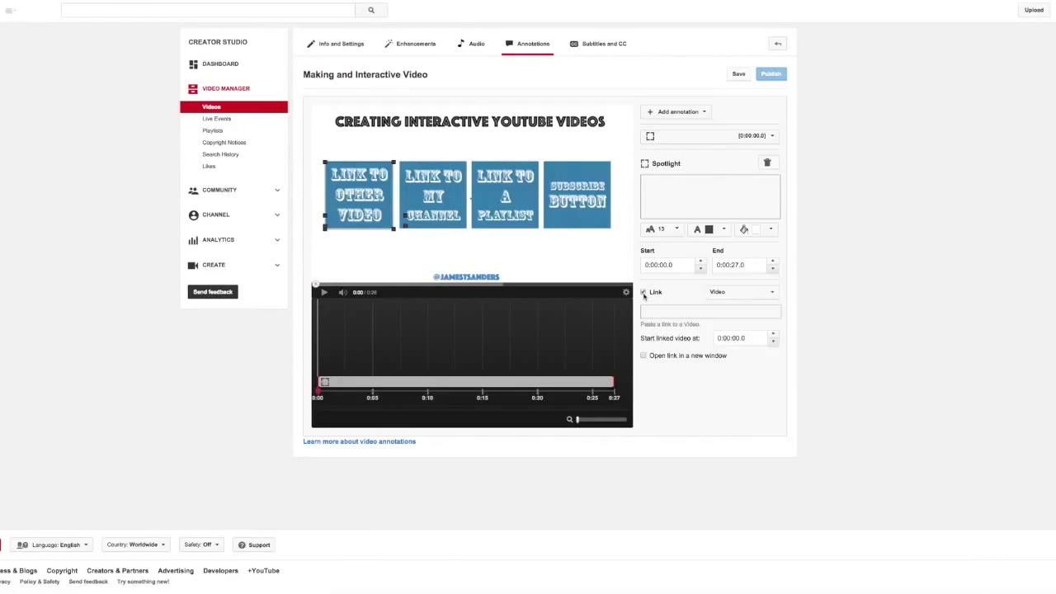
{"action": "left_click", "coordinate": [764, 299]}
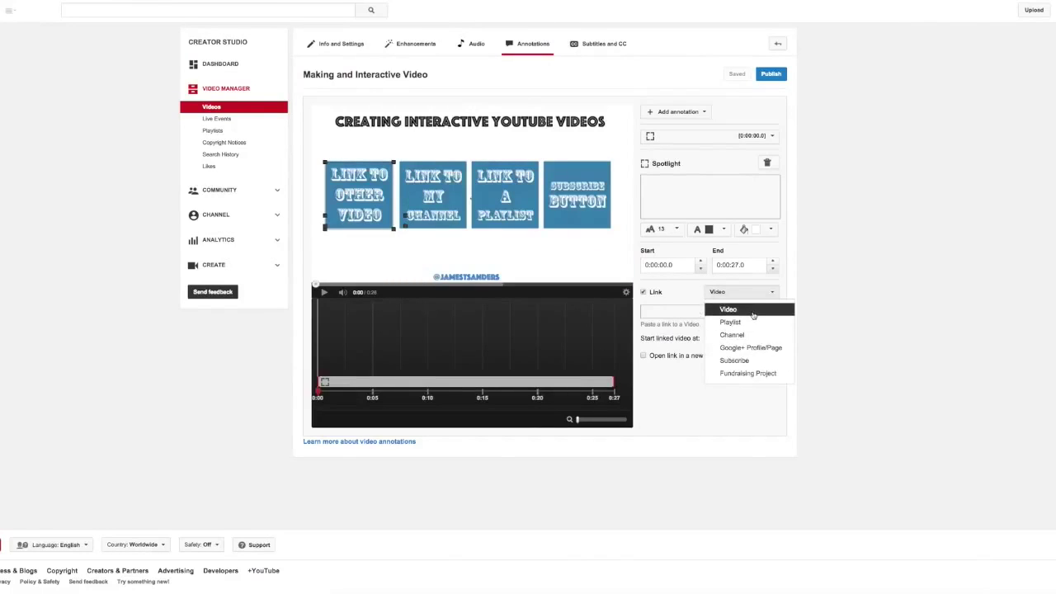
{"action": "left_click", "coordinate": [750, 313]}
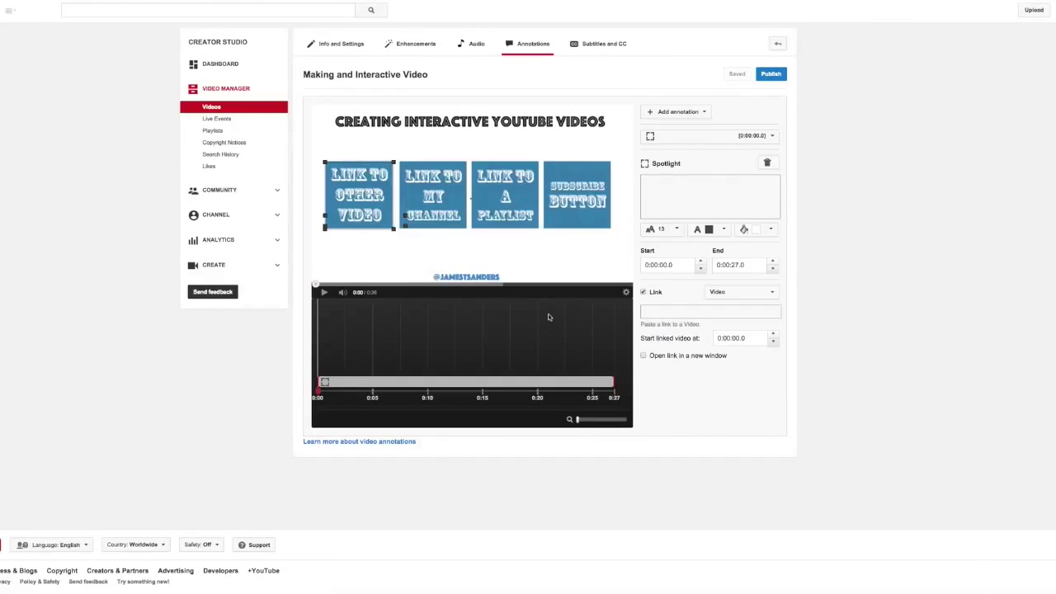
{"action": "left_click", "coordinate": [655, 310]}
{"action": "type", "text": "http://youtu.be/0uDDEEHDf1Y"}
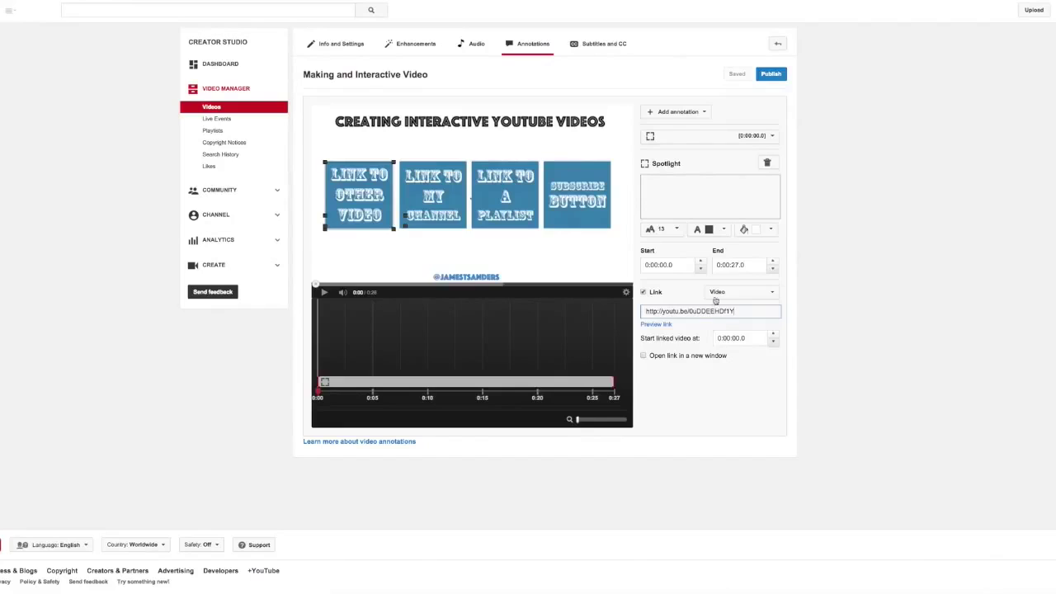
Add a second spotlight and fit it over the 'Link to my channel' tile.
{"action": "left_click", "coordinate": [668, 113]}
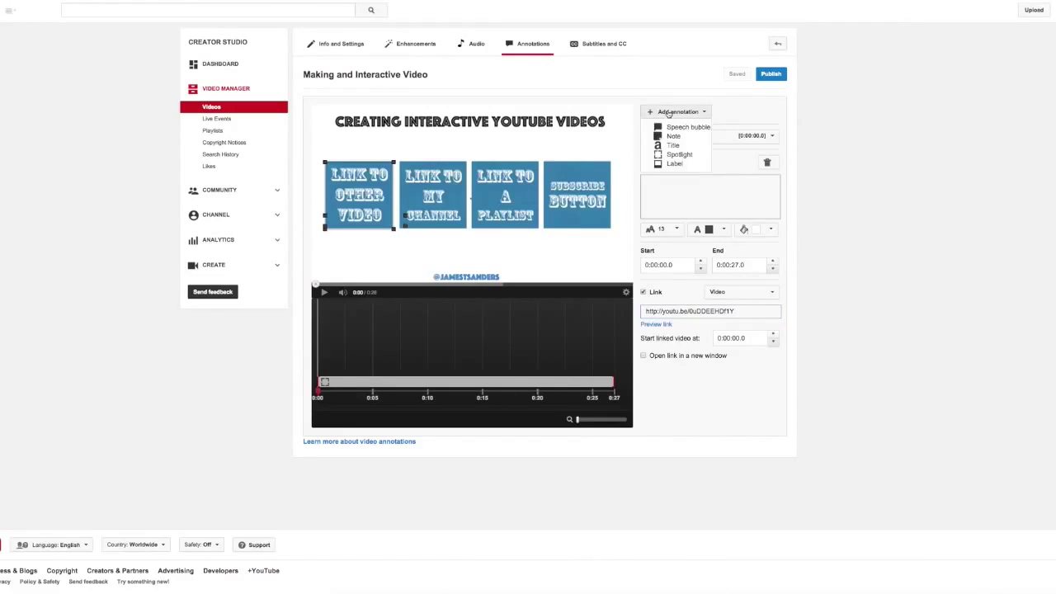
{"action": "left_click", "coordinate": [679, 156]}
{"action": "left_click_drag", "start_coordinate": [481, 198], "coordinate": [436, 176]}
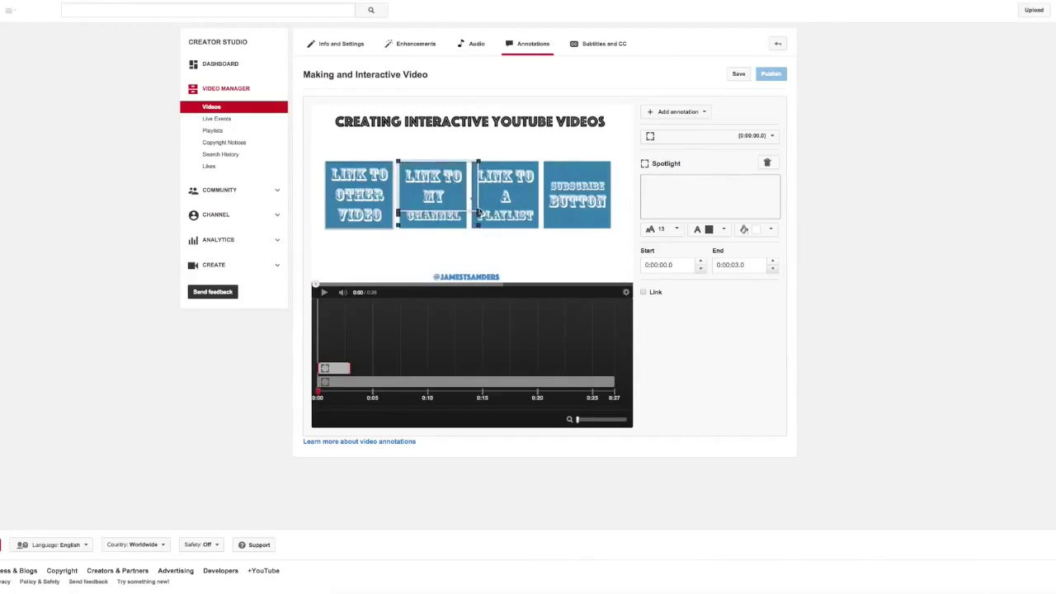
{"action": "left_click_drag", "start_coordinate": [479, 213], "coordinate": [466, 231]}
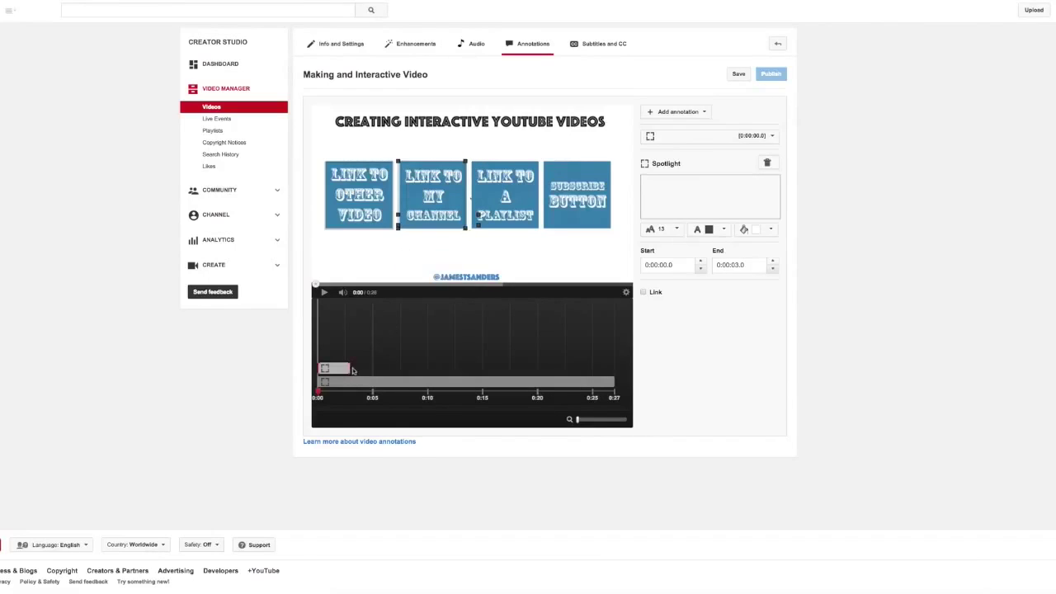
Extend the channel spotlight to 0:26, enable linking, and enter the channel's YouTube URL.
{"action": "mouse_move", "coordinate": [349, 368]}
{"action": "left_mouse_down"}
{"action": "mouse_move", "coordinate": [584, 375]}
{"action": "mouse_move", "coordinate": [620, 357]}
{"action": "left_mouse_up"}
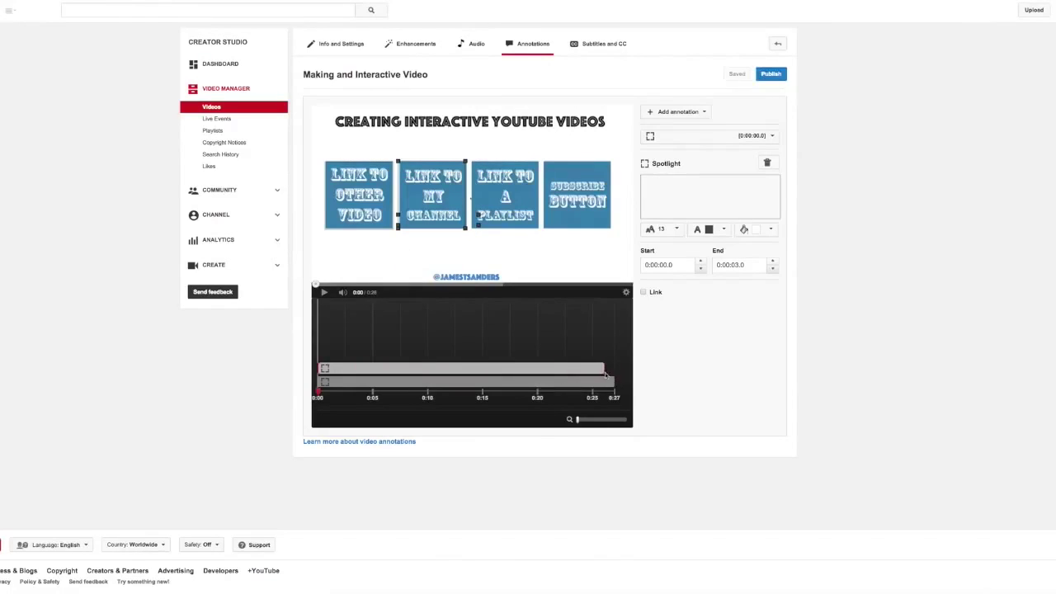
{"action": "left_click", "coordinate": [644, 292]}
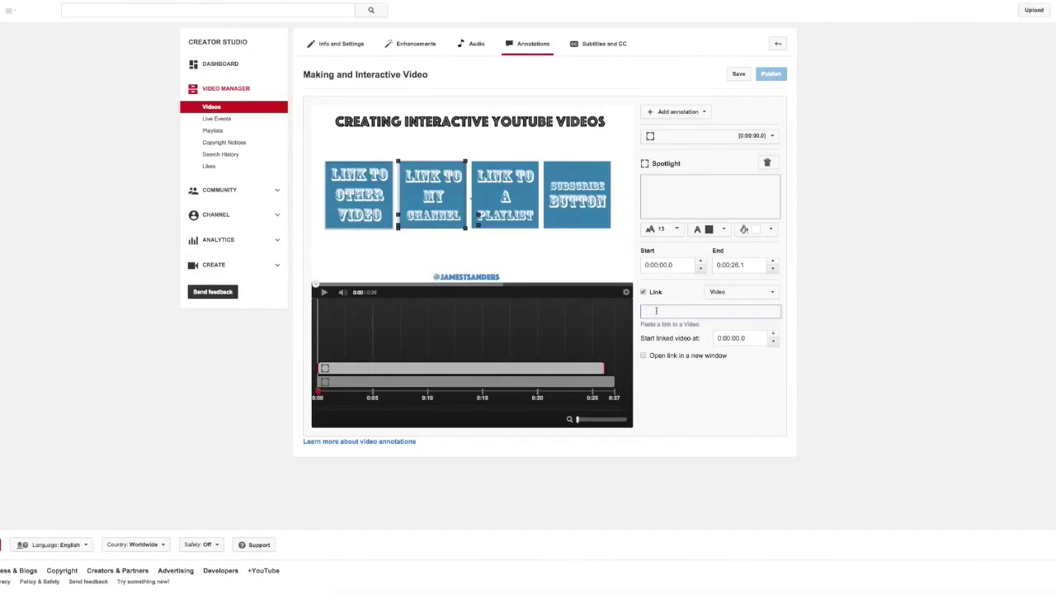
{"action": "type", "text": "http://www.youtube.com/"}
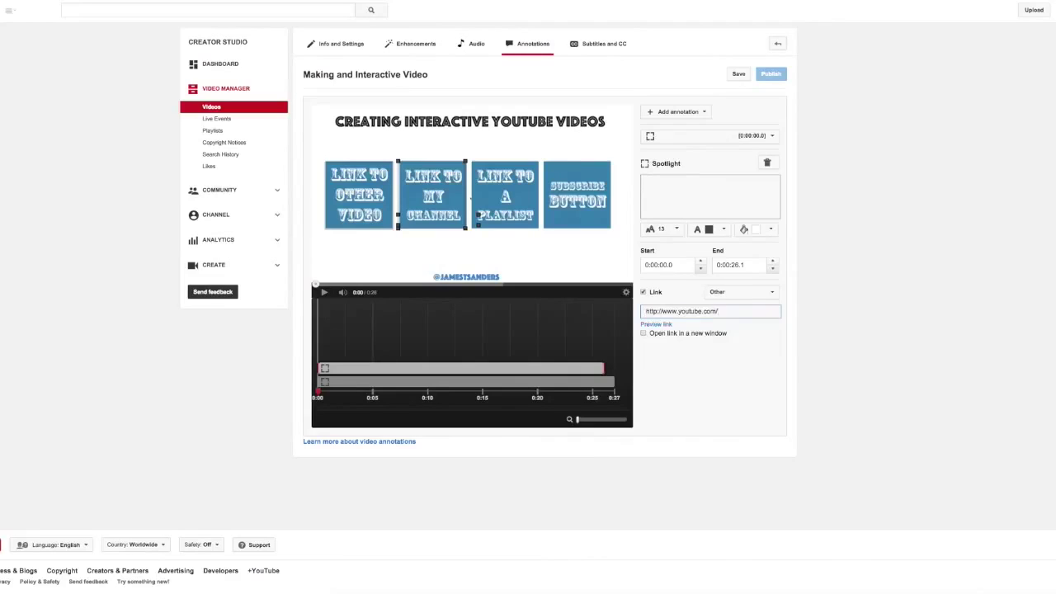
{"action": "type", "text": "jamestsand"}
{"action": "type", "text": "ers"}
Add a third spotlight over the playlist tile, link it to the pasted video URL, extend it to 0:27, then add a fourth spotlight.
{"action": "left_click", "coordinate": [689, 113]}
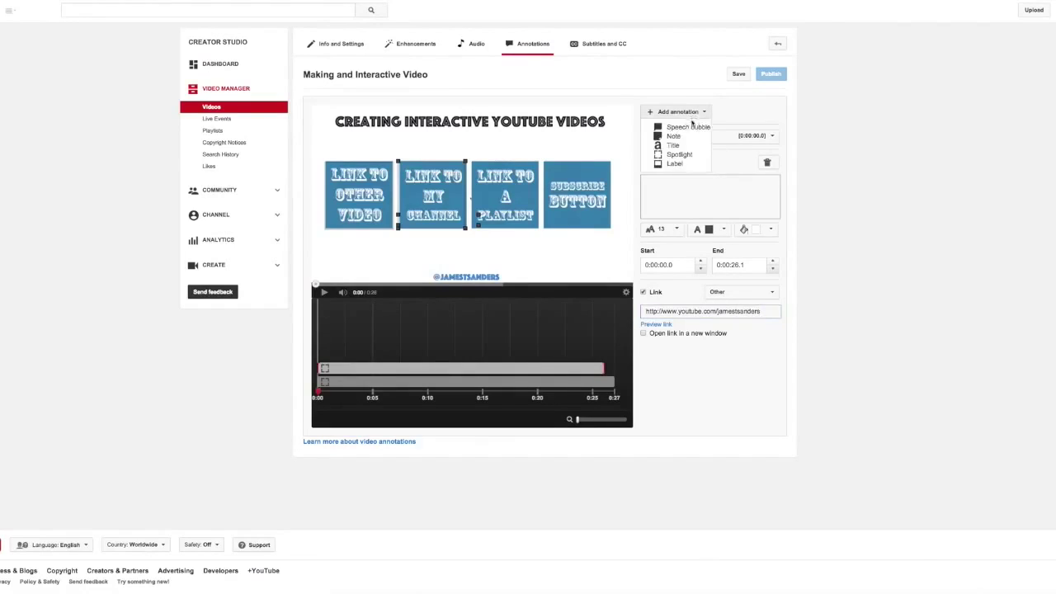
{"action": "left_click", "coordinate": [679, 156]}
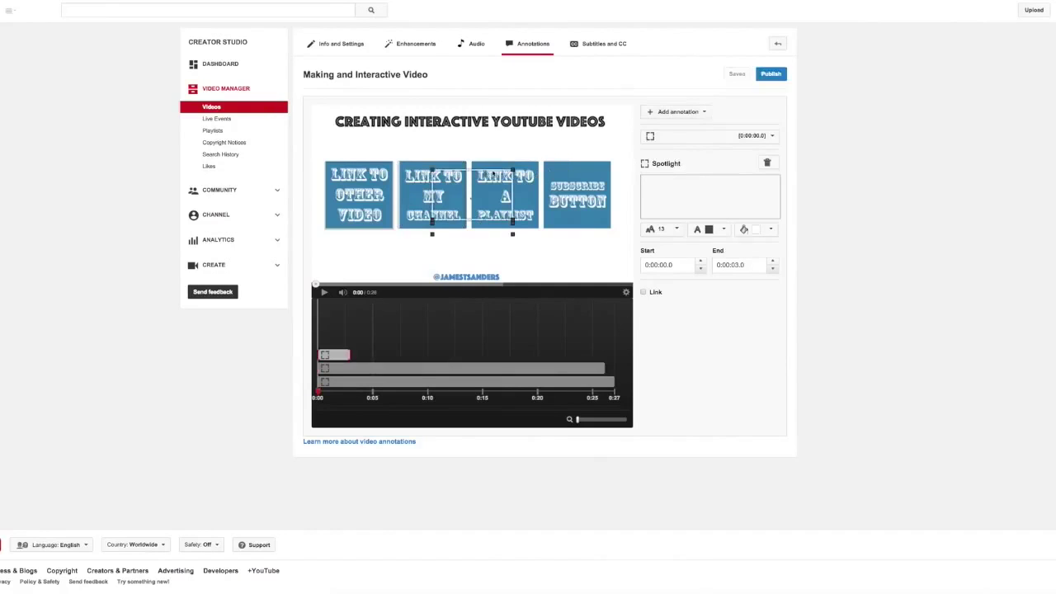
{"action": "mouse_move", "coordinate": [505, 171]}
{"action": "left_mouse_down"}
{"action": "mouse_move", "coordinate": [548, 213]}
{"action": "mouse_move", "coordinate": [537, 231]}
{"action": "left_mouse_up"}
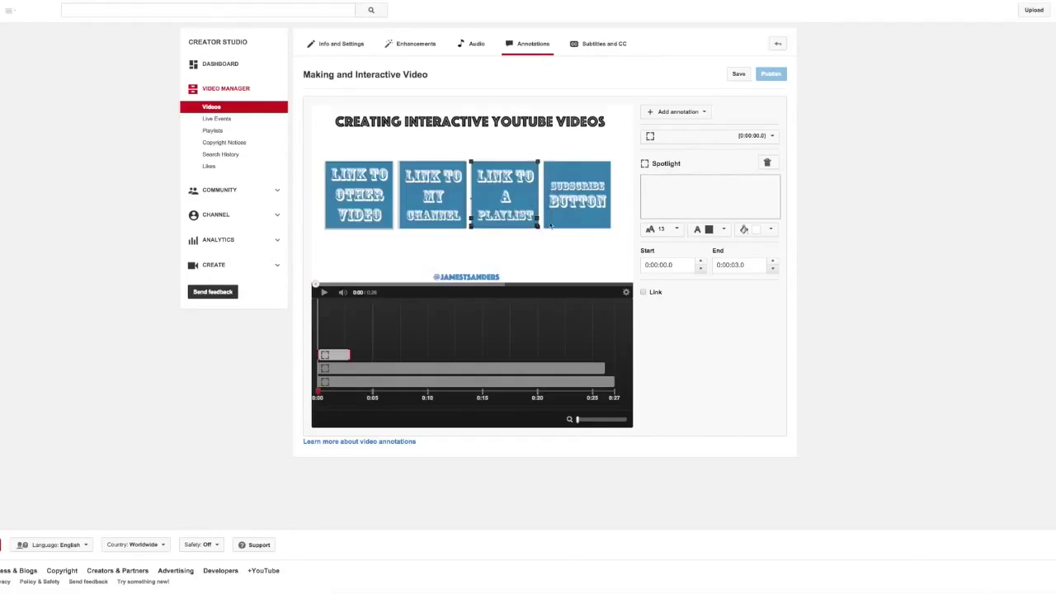
{"action": "left_click", "coordinate": [644, 293]}
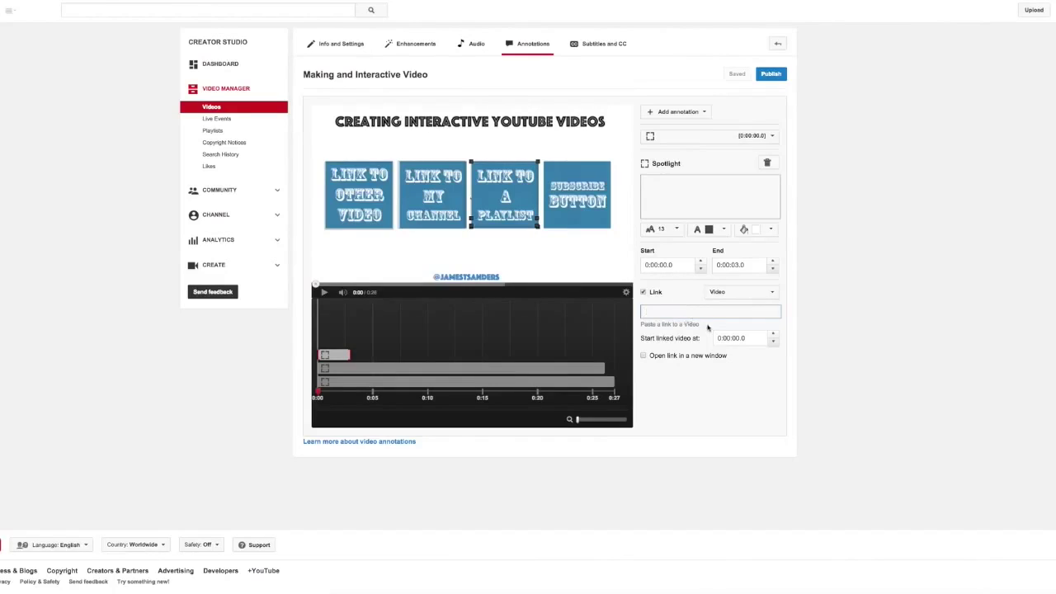
{"action": "type", "text": "http://youtu.be/0uDDEEHDf1Y"}
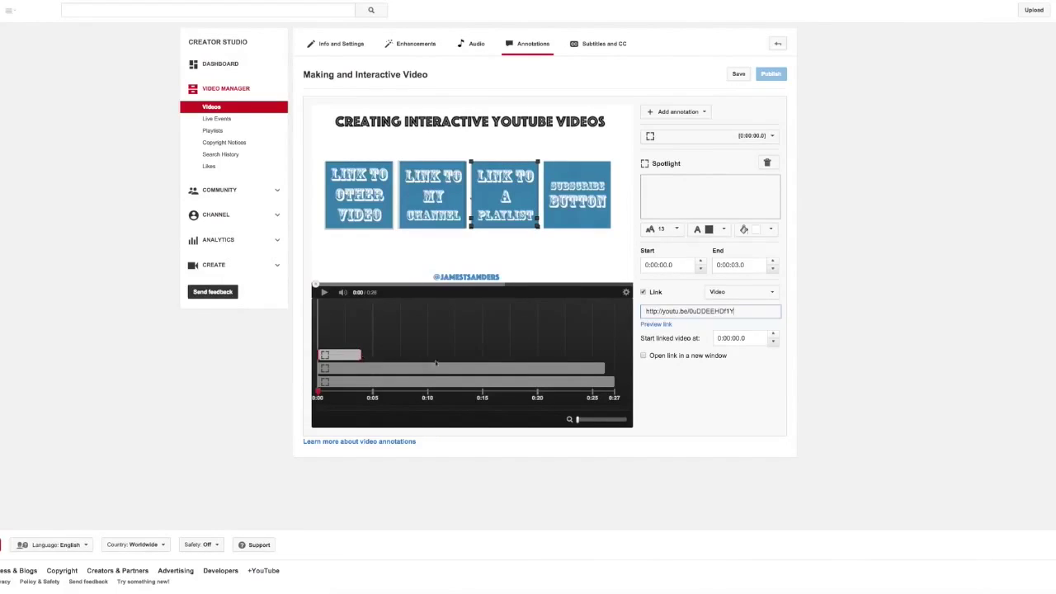
{"action": "left_click_drag", "start_coordinate": [351, 353], "coordinate": [613, 354]}
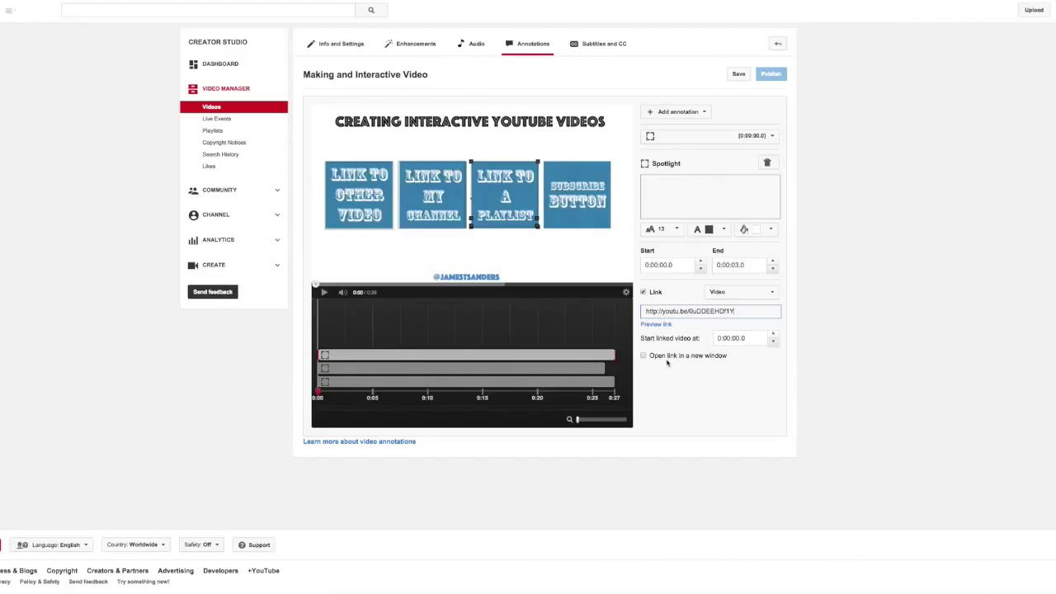
{"action": "left_click", "coordinate": [676, 111]}
{"action": "left_click", "coordinate": [673, 153]}
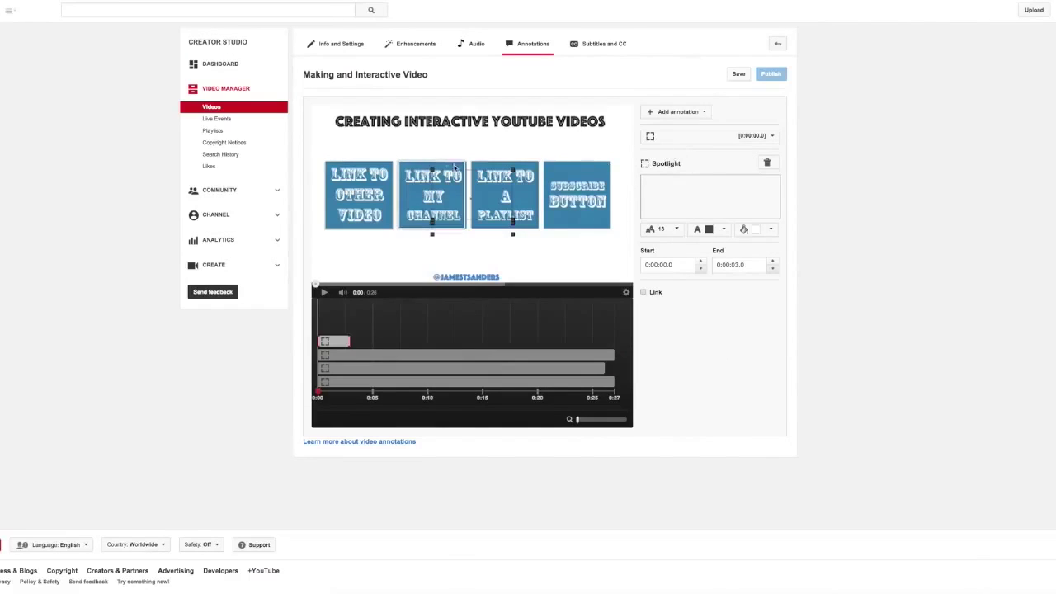
Fit the fourth spotlight to the Subscribe button tile, enable its link, and run through to 0:27.
{"action": "left_click_drag", "start_coordinate": [460, 170], "coordinate": [570, 166]}
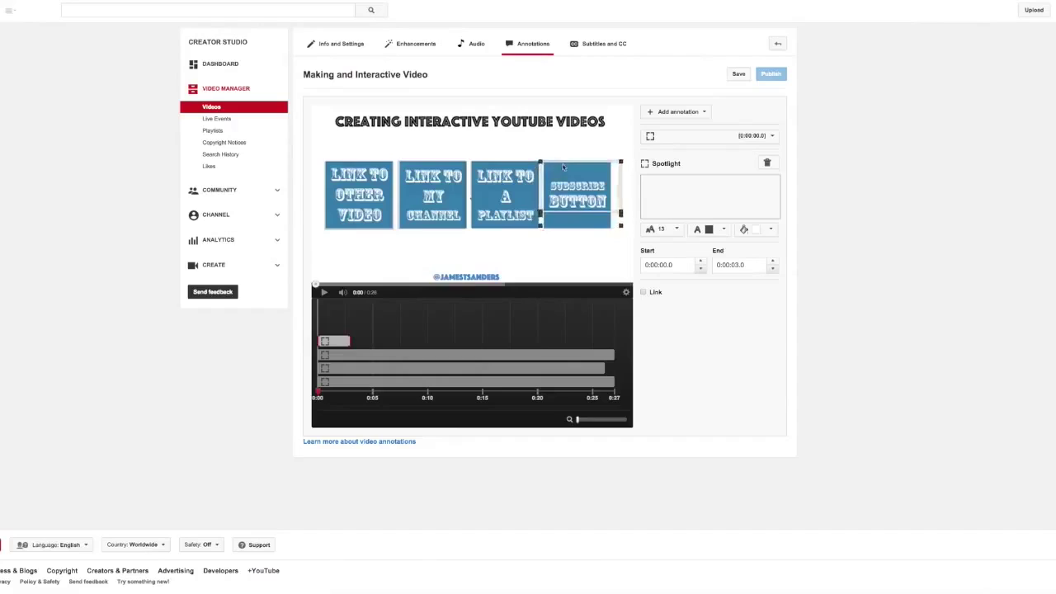
{"action": "left_click_drag", "start_coordinate": [621, 216], "coordinate": [611, 228]}
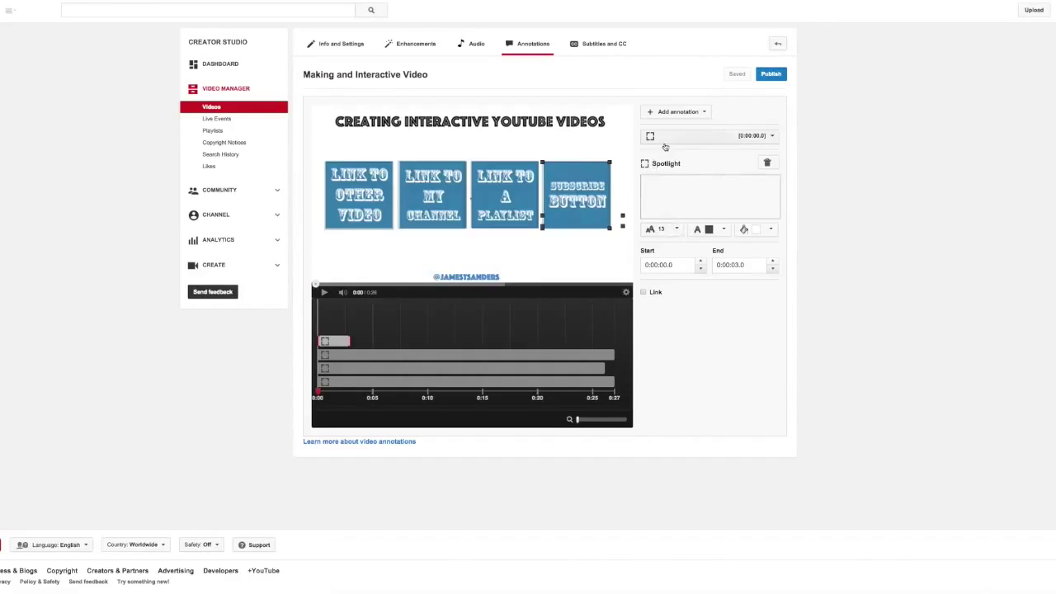
{"action": "left_click", "coordinate": [643, 292]}
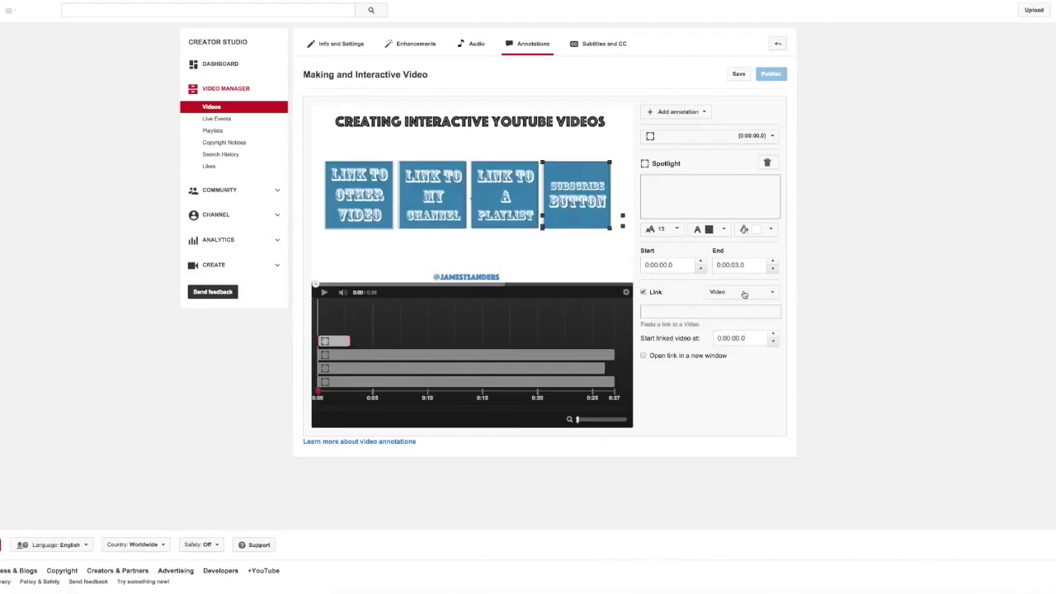
{"action": "left_click", "coordinate": [744, 293]}
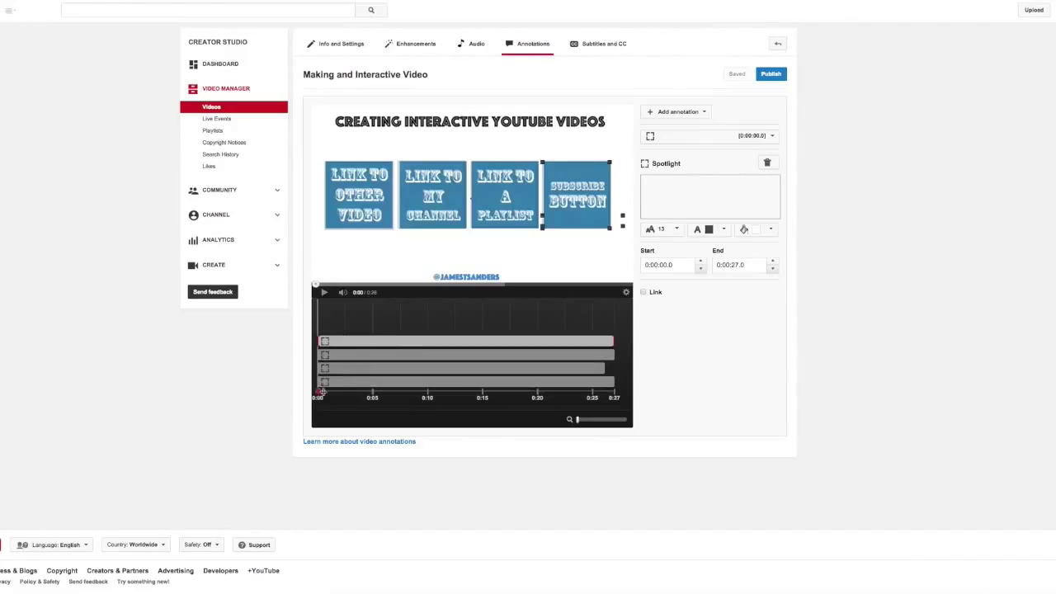
{"action": "left_click_drag", "start_coordinate": [318, 392], "coordinate": [502, 391]}
Scrub near the video's end to check the four spotlights, then publish the annotations.
{"action": "left_click_drag", "start_coordinate": [586, 388], "coordinate": [605, 391]}
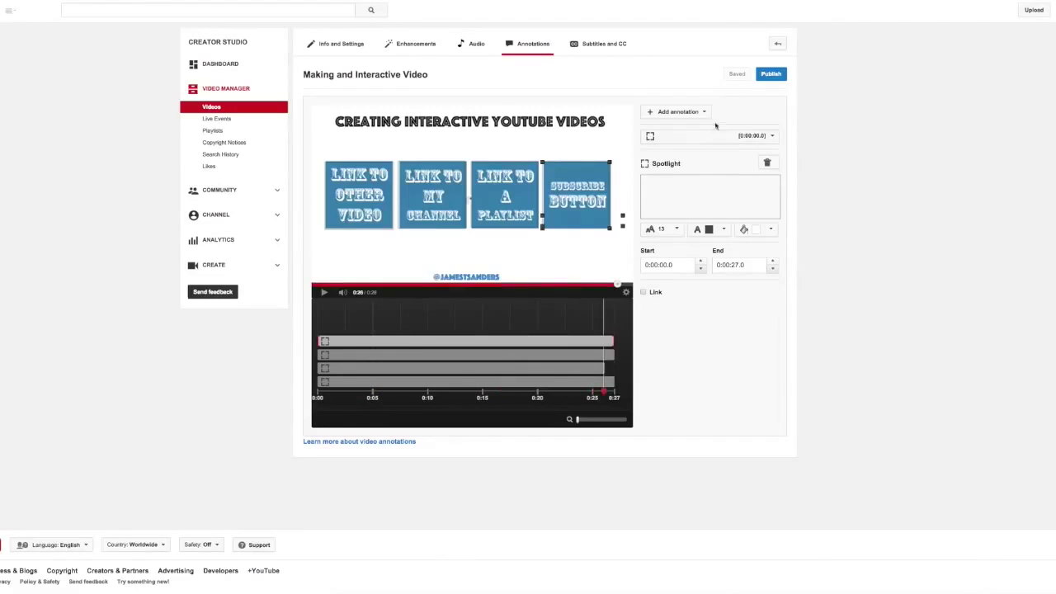
{"action": "left_click", "coordinate": [773, 74]}
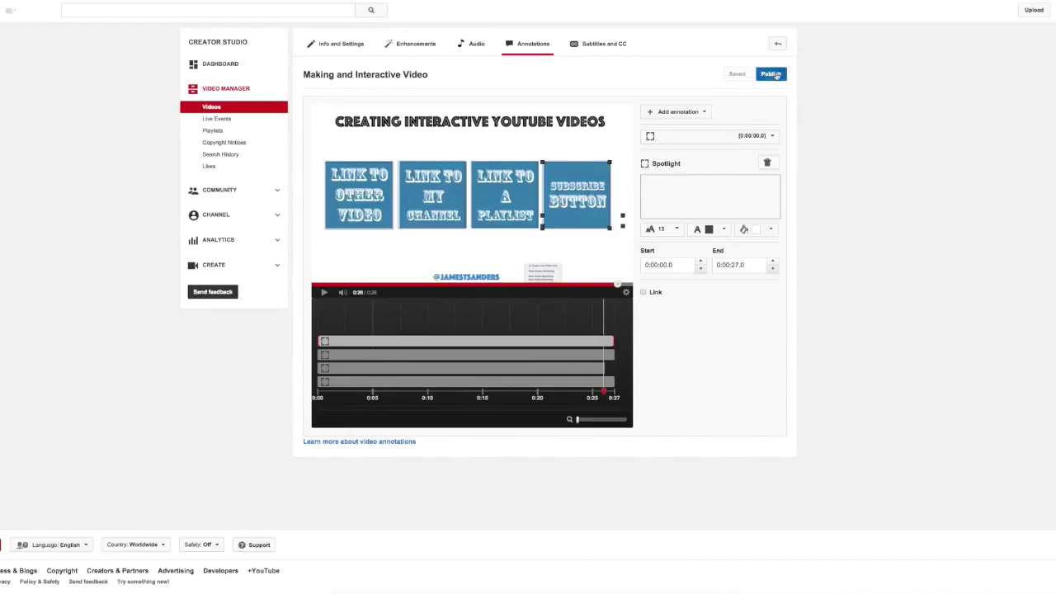